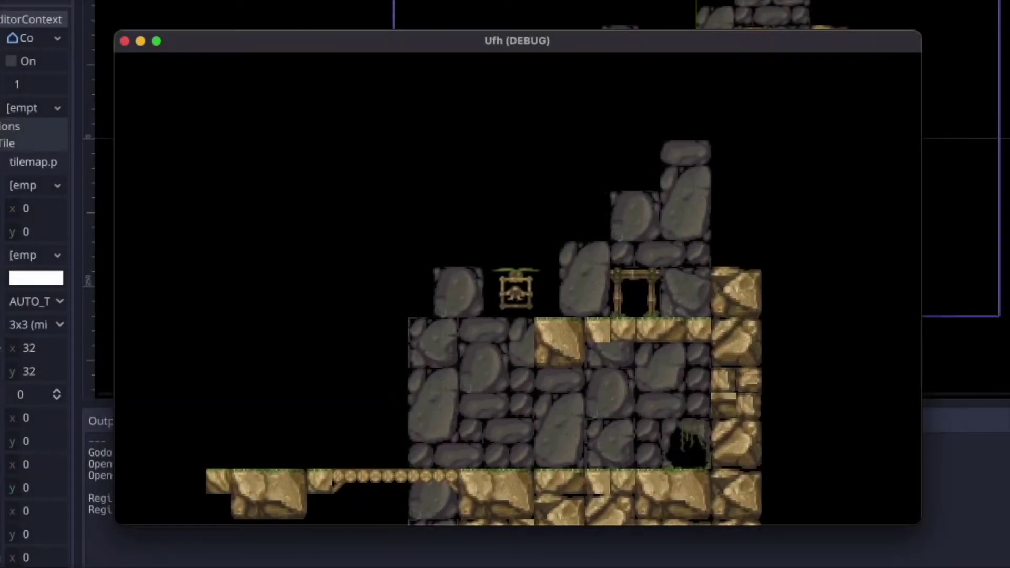
# Step: Test-fly the copter back and forth across the rock wall and down towards the vine-covered cave opening
pyautogui.press('Right')
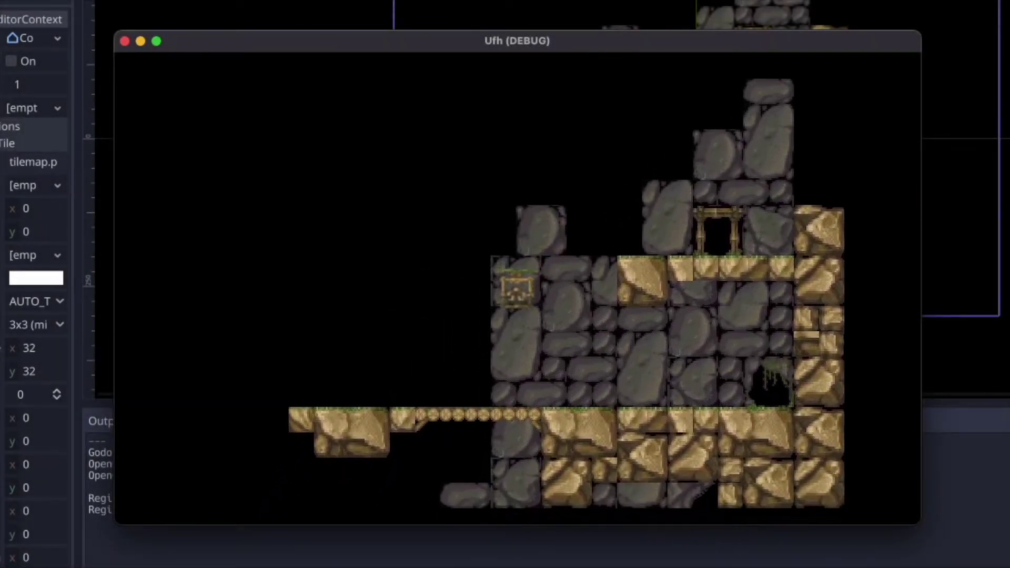
pyautogui.press('Left')
pyautogui.press('Up')
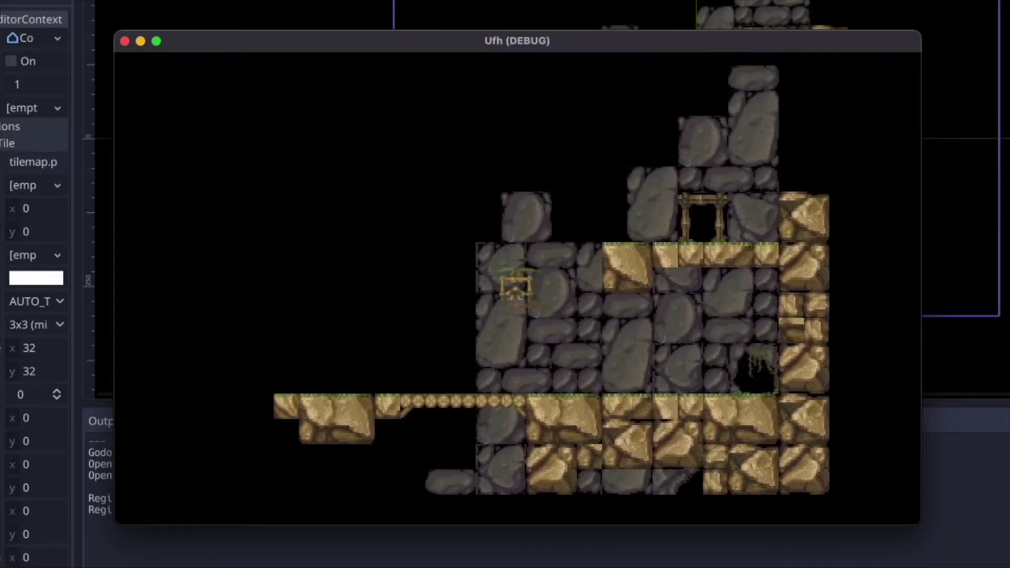
pyautogui.press('Left')
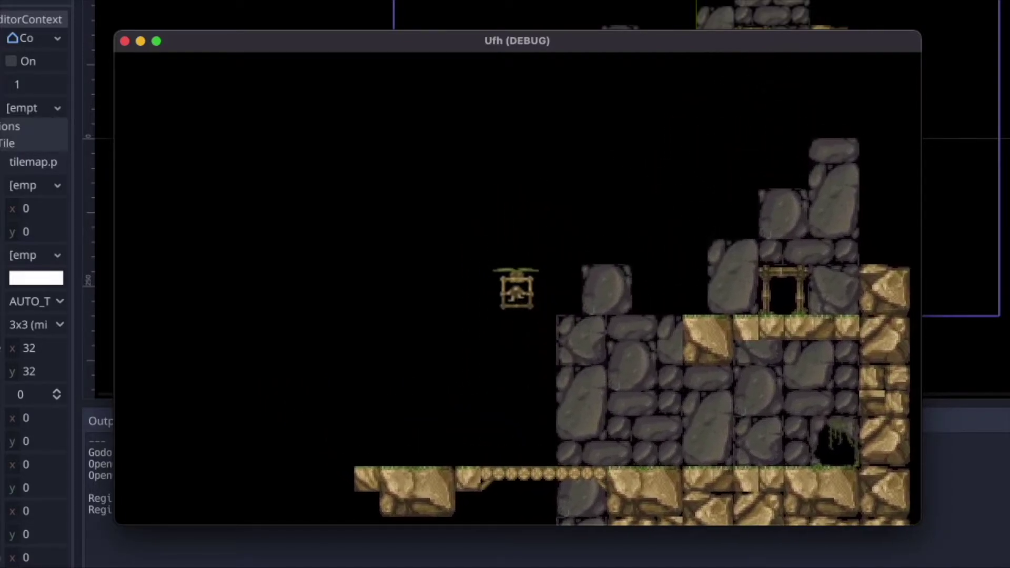
pyautogui.press('Right')
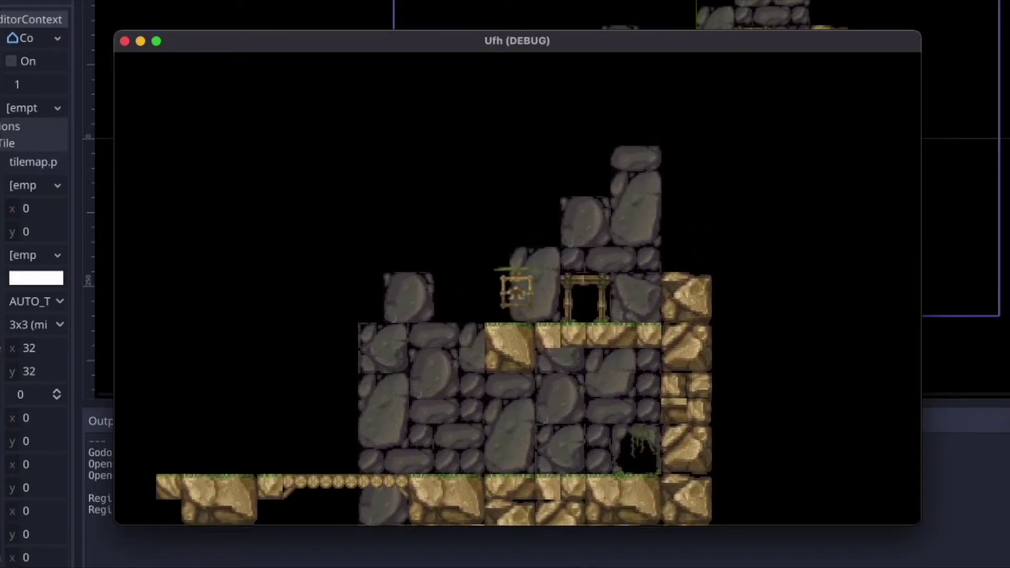
pyautogui.press('Left')
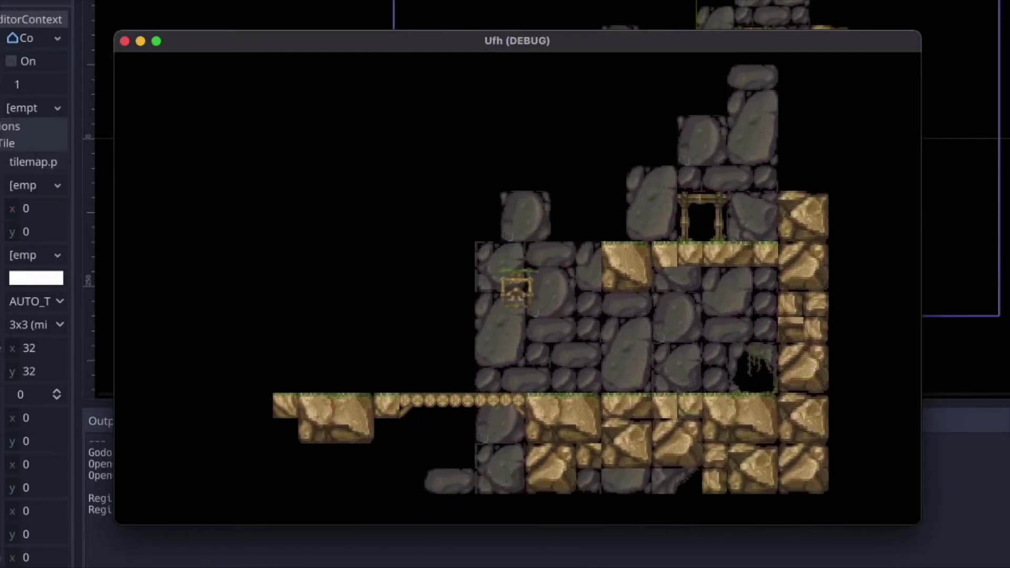
pyautogui.press('Right')
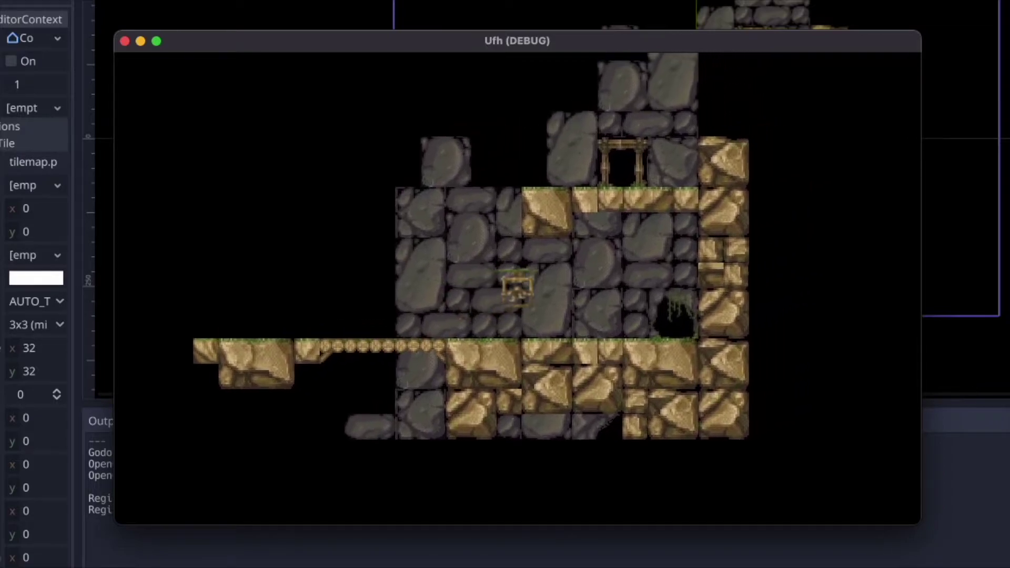
pyautogui.press('Right')
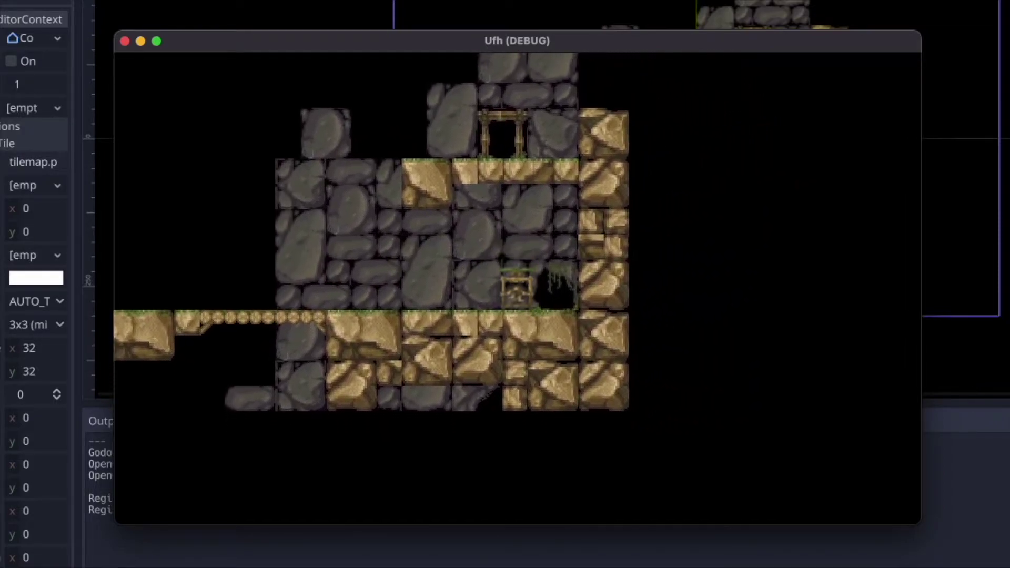
# Step: Fly the copter from the vine-covered cave back across the rock wall to hover above the log bridge
pyautogui.press('Up')
pyautogui.press('Left')
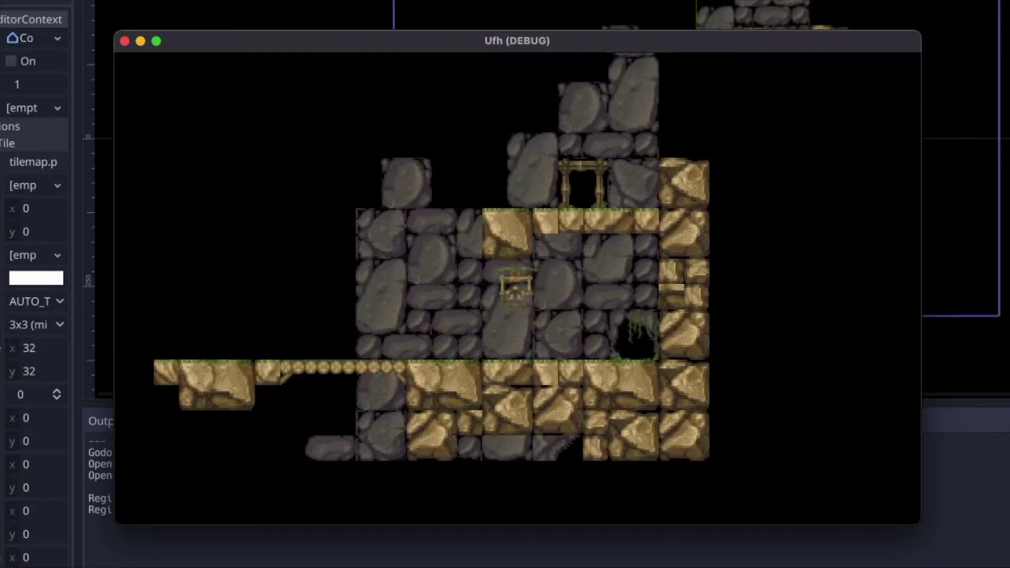
pyautogui.press('Left')
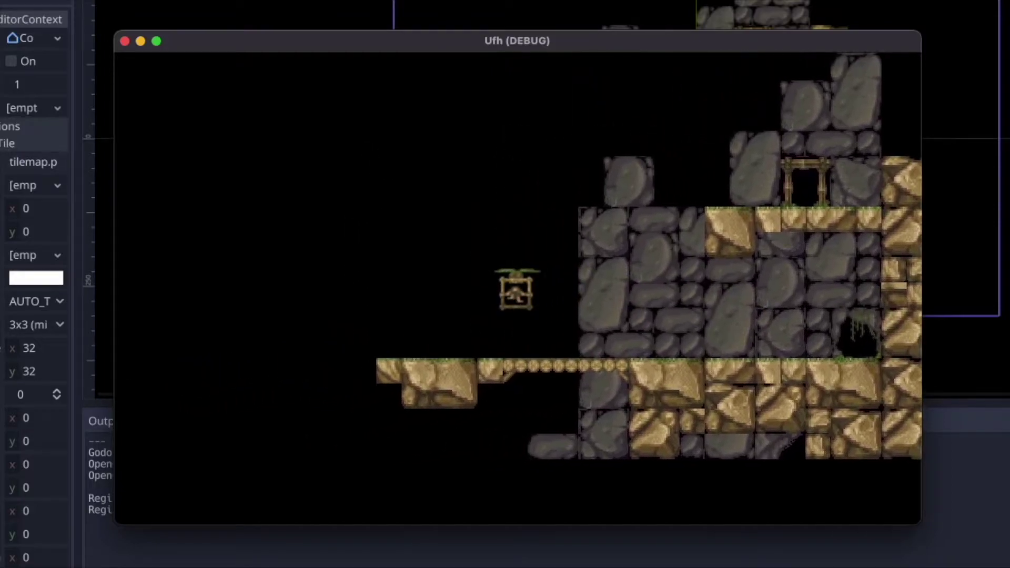
pyautogui.press('Up')
pyautogui.press('Right')
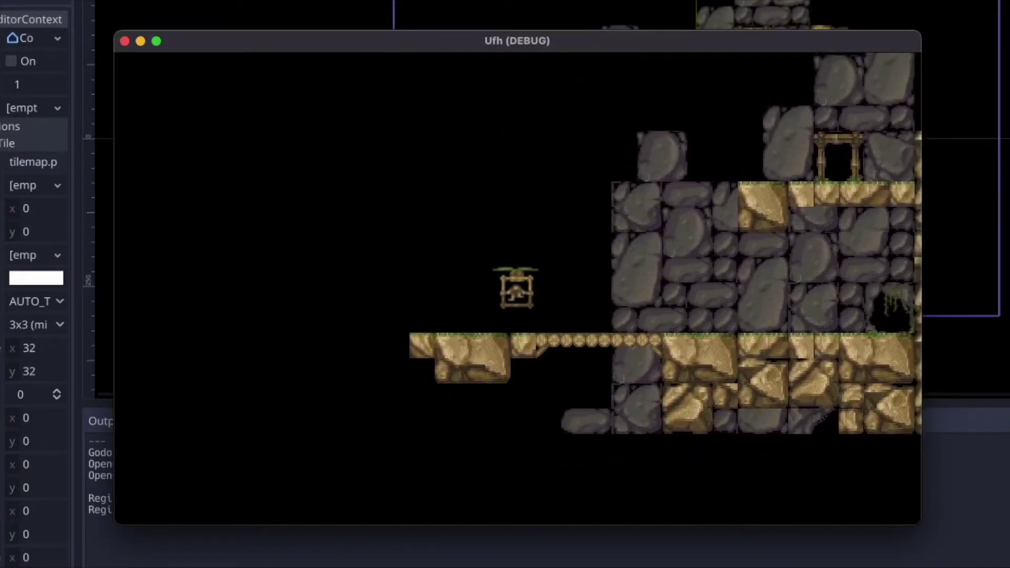
# Step: Climb with the copter from the log bridge past the wall's edge to above the large rock beside the wooden doorway
pyautogui.press('Up')
pyautogui.press('Right')
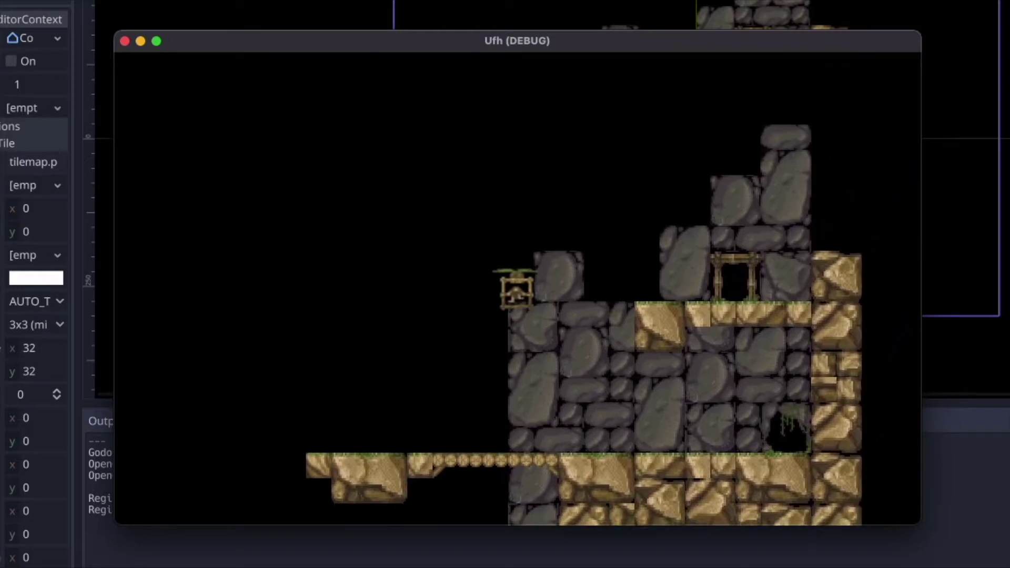
pyautogui.press('Up')
pyautogui.press('Right')
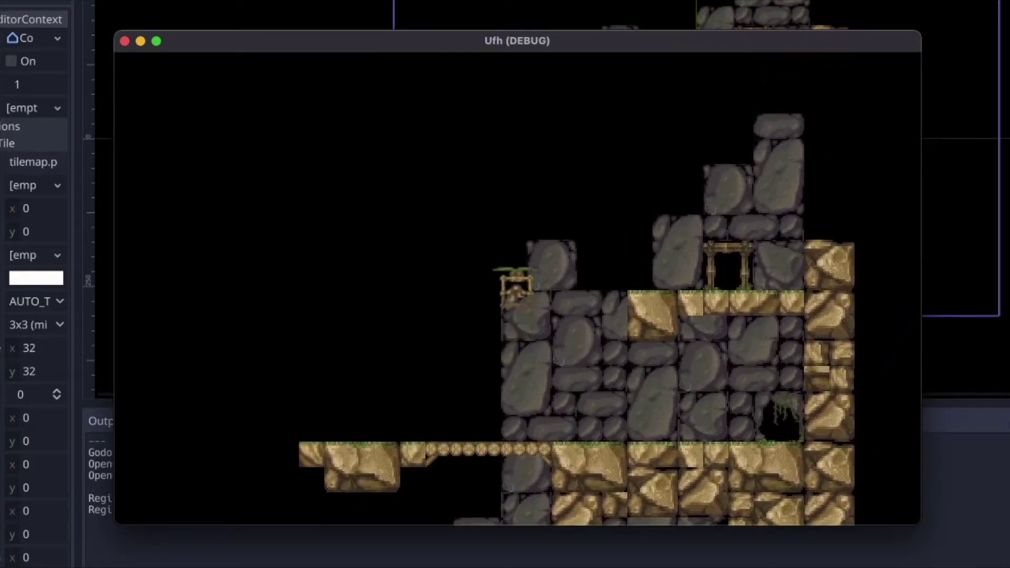
pyautogui.press('Up')
pyautogui.press('Right')
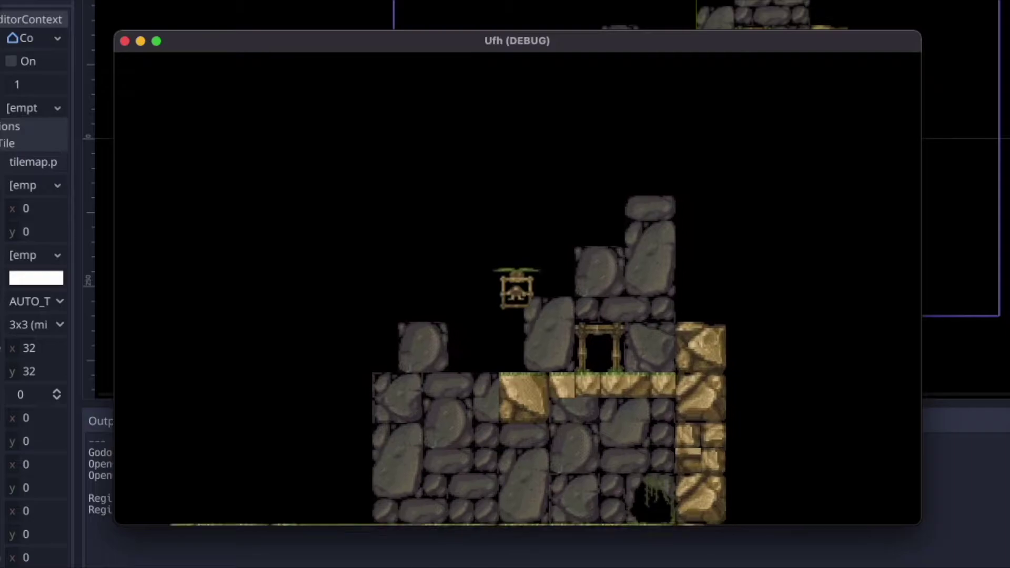
# Step: Fly the copter across the rock tower and back, then bring it down to the wooden doorway on the upper ledge
pyautogui.press('Right')
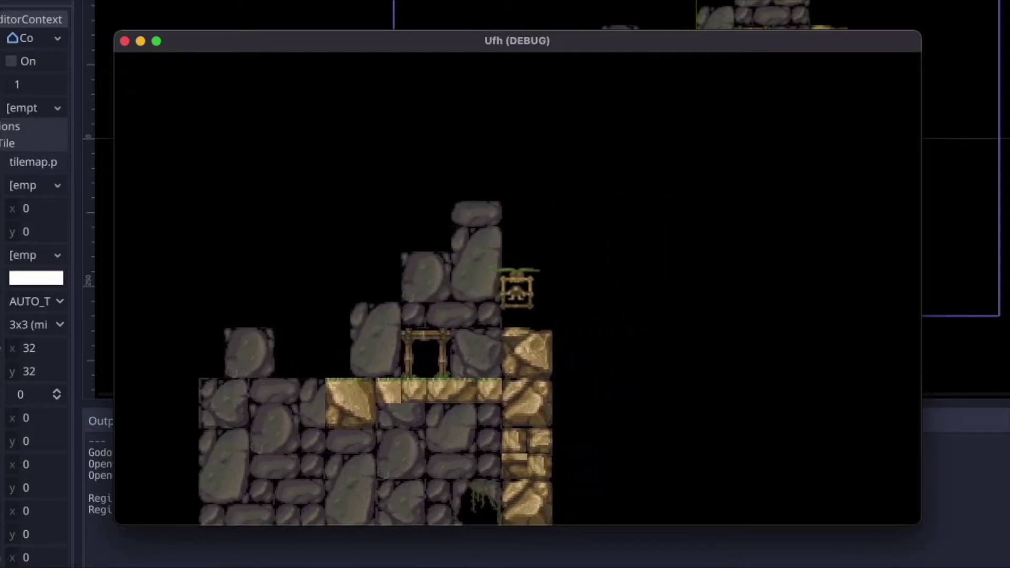
pyautogui.press('Up')
pyautogui.press('Left')
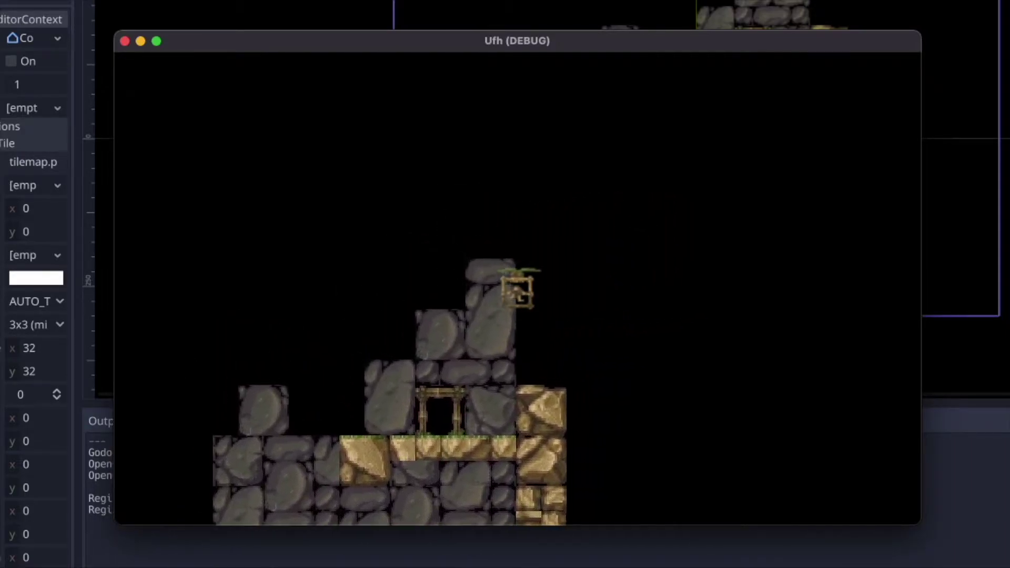
pyautogui.press('Left')
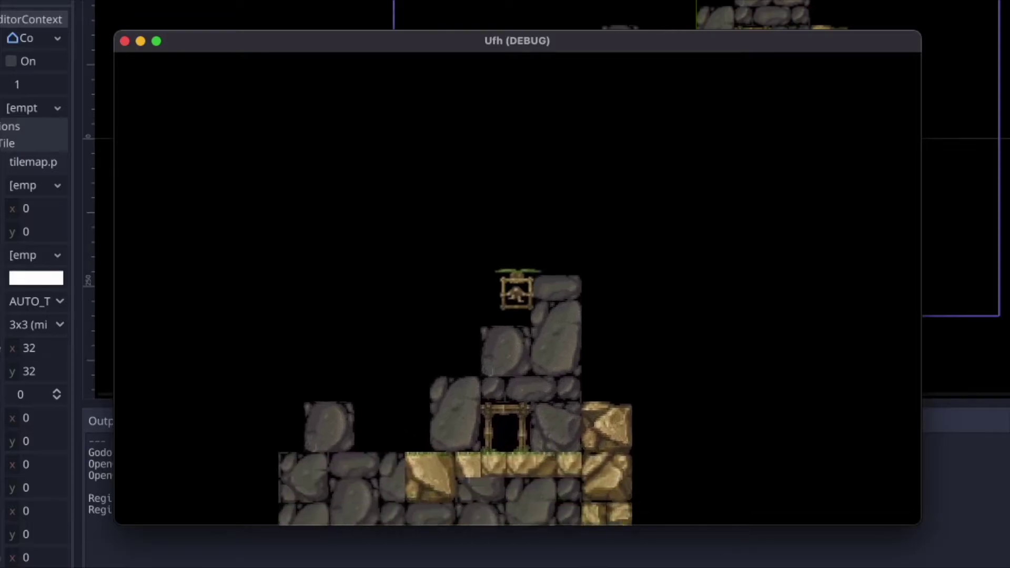
pyautogui.press('Up')
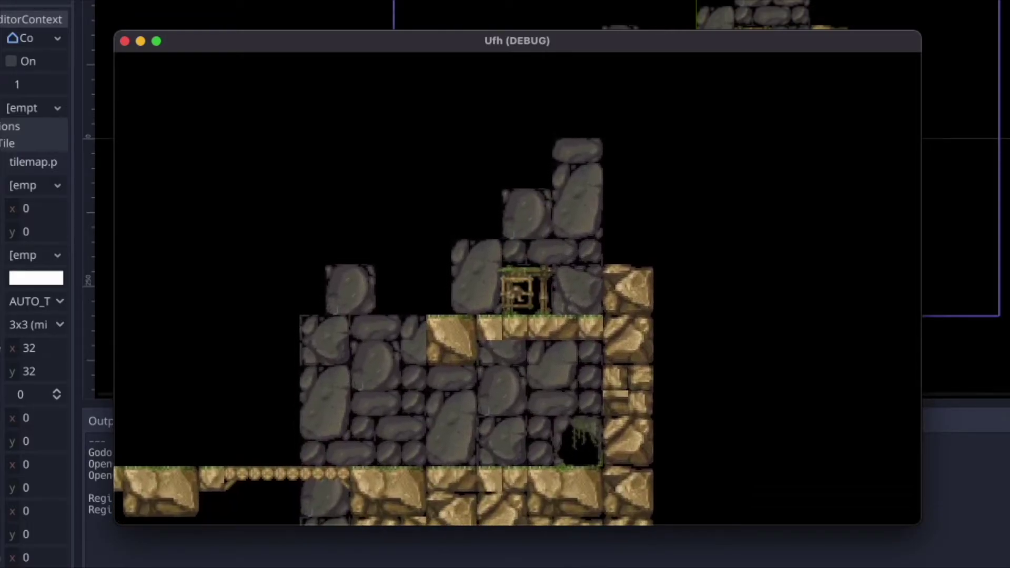
# Step: Fly the copter from the wooden doorway across the upper ledge and out over the log bridge
pyautogui.press('Left')
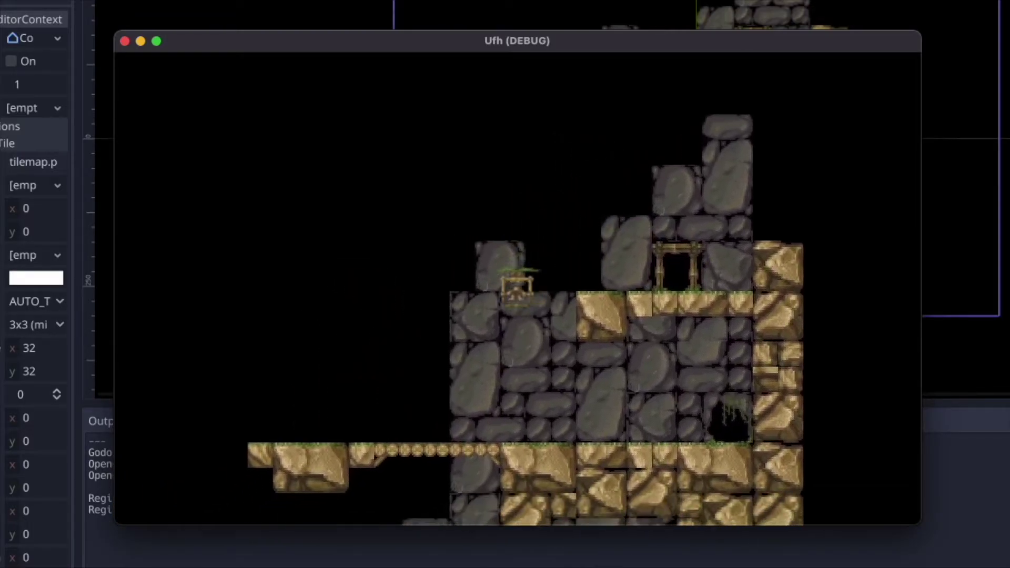
pyautogui.press('Left')
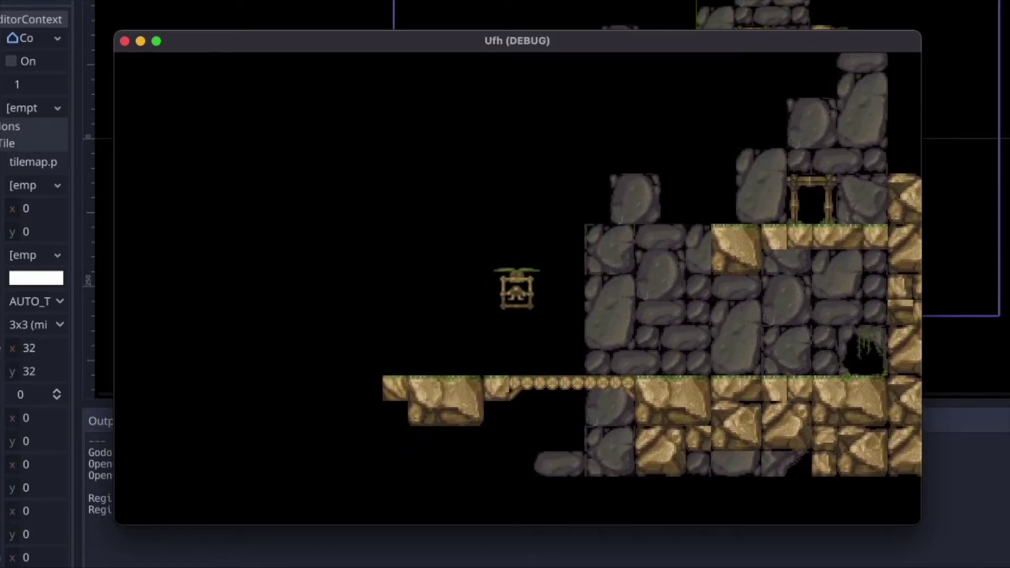
pyautogui.press('Left')
pyautogui.press('Left')
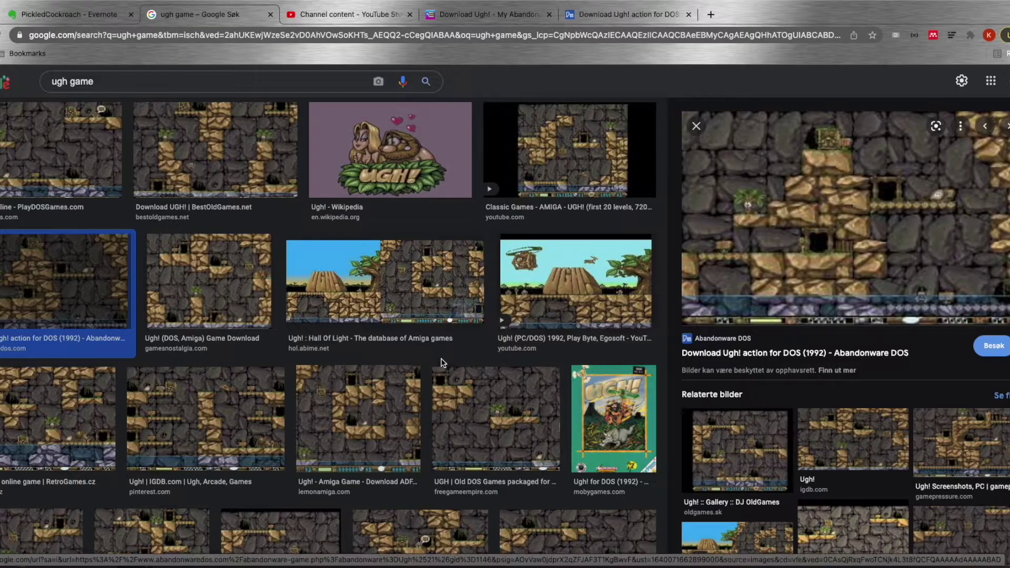
# Step: Switch to Pyxel Edit and view the tilemap document alongside the player sprite sheet
pyautogui.click(448, 304)
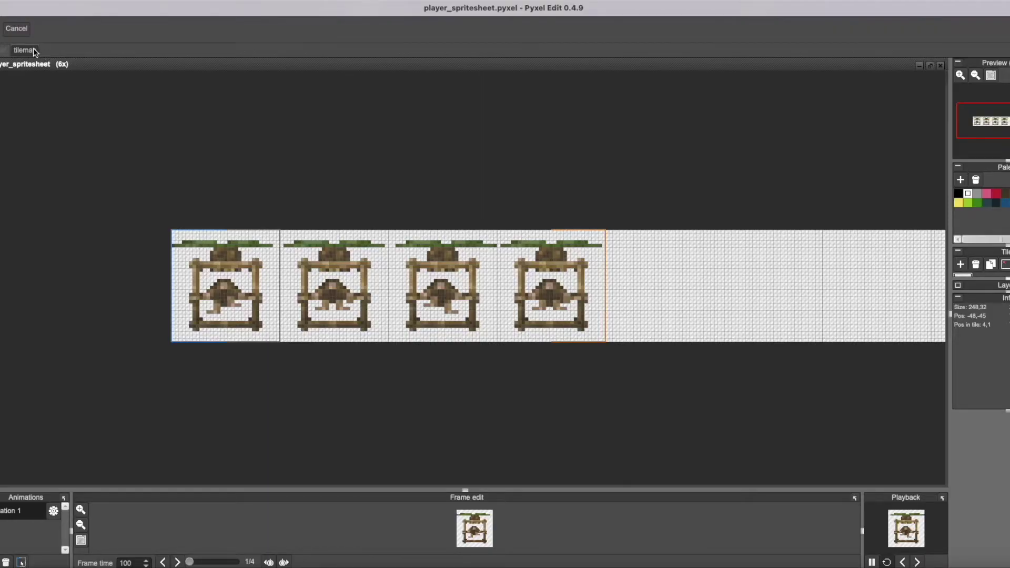
pyautogui.click(33, 51)
pyautogui.scroll(1, 356, 306)
pyautogui.scroll(-1, 357, 308)
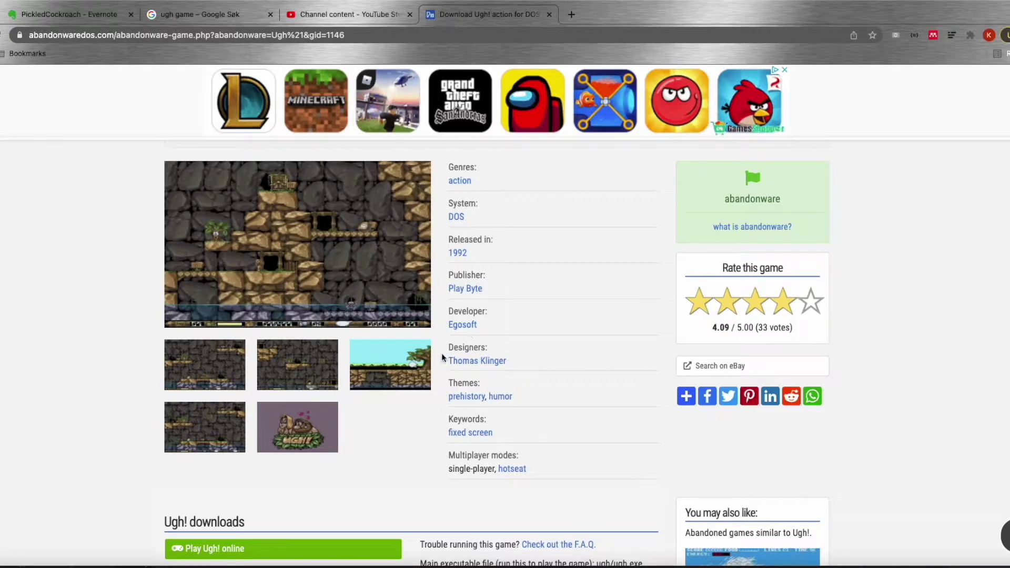
# Step: View the outdoor-level and title-art screenshots on the Ugh! abandonware page, and browse its downloads, video and additional info
pyautogui.click(385, 368)
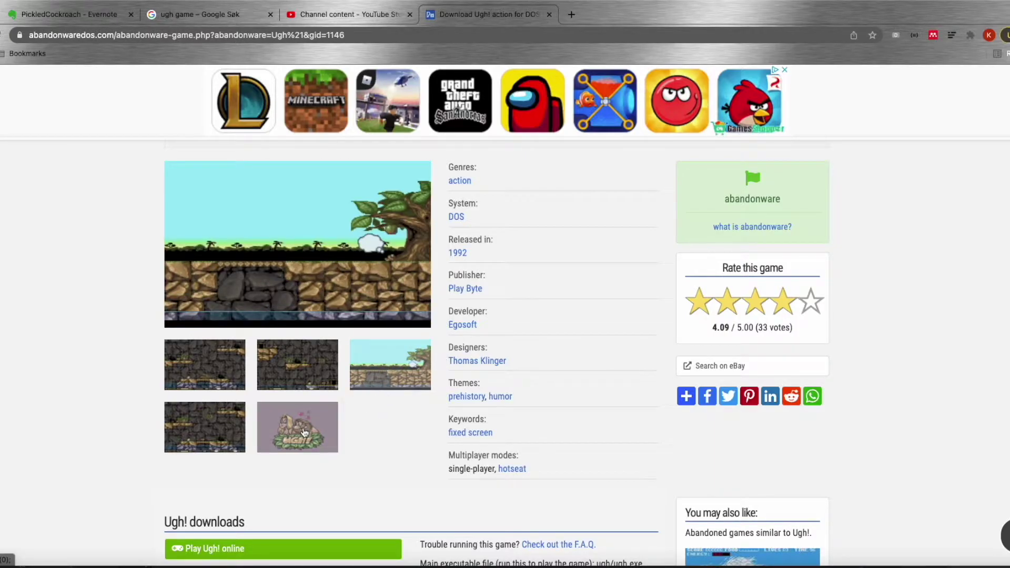
pyautogui.click(313, 423)
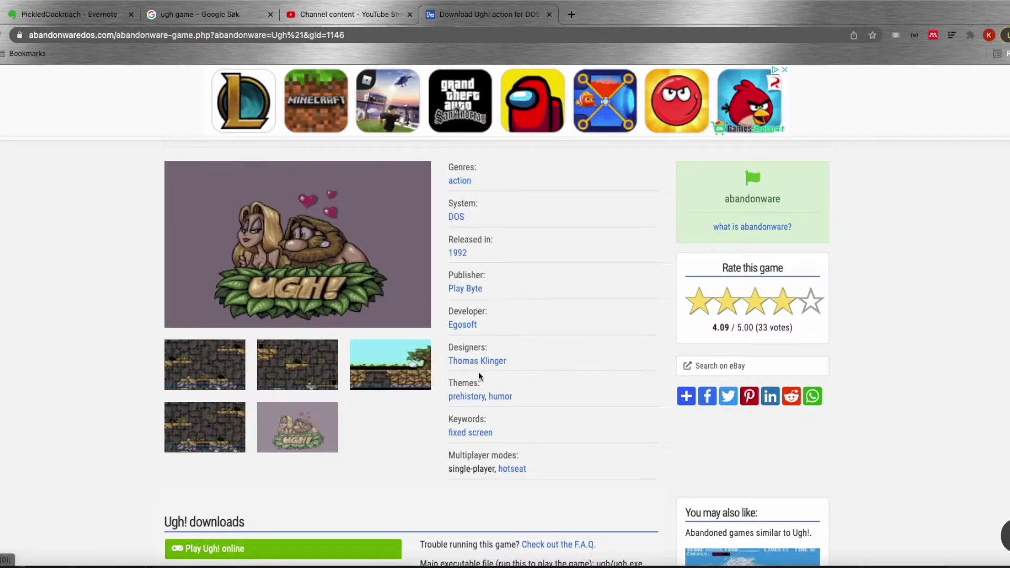
pyautogui.scroll(-4, 479, 376)
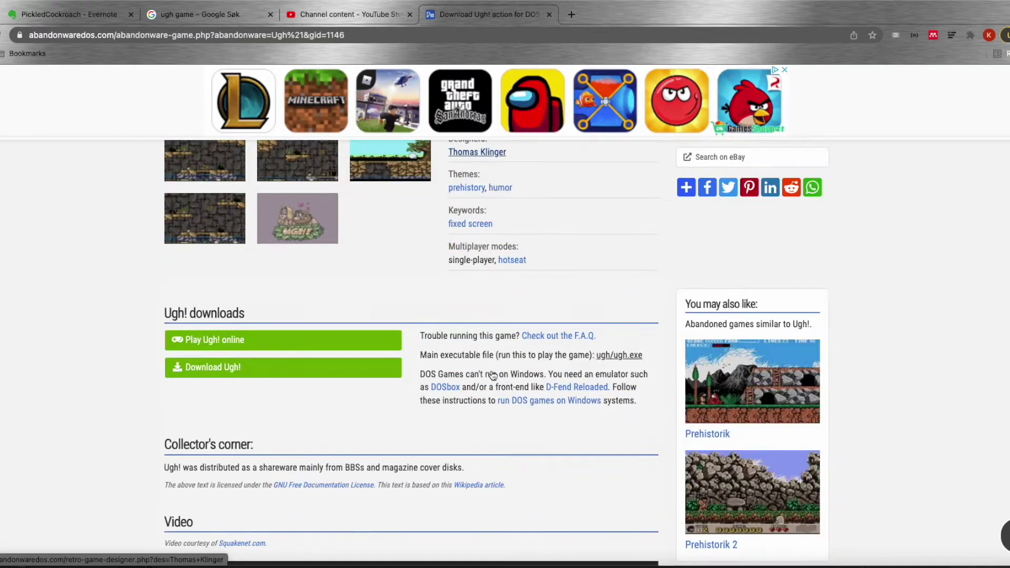
pyautogui.scroll(-9, 492, 375)
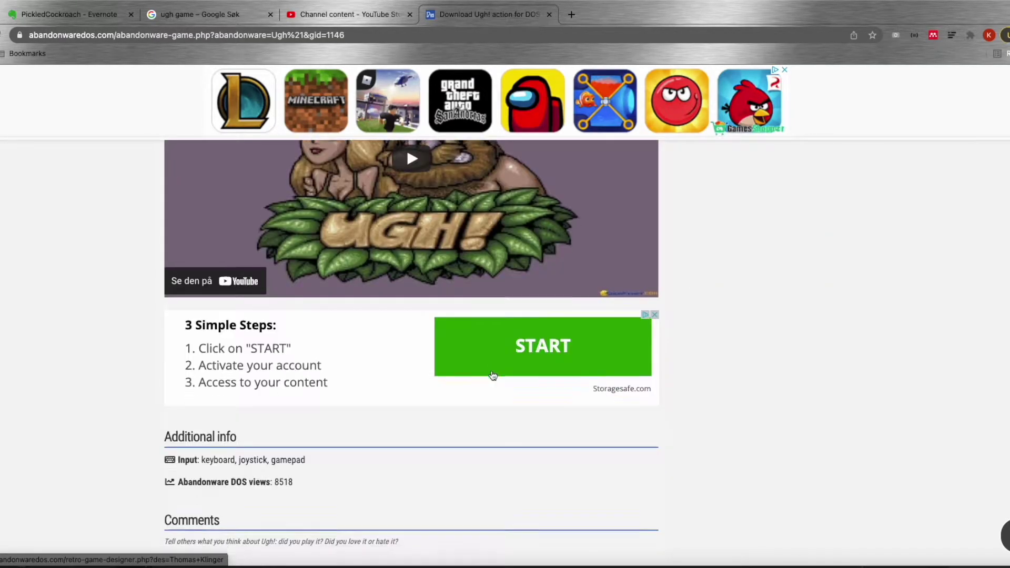
pyautogui.scroll(-1, 493, 376)
pyautogui.scroll(10, 493, 375)
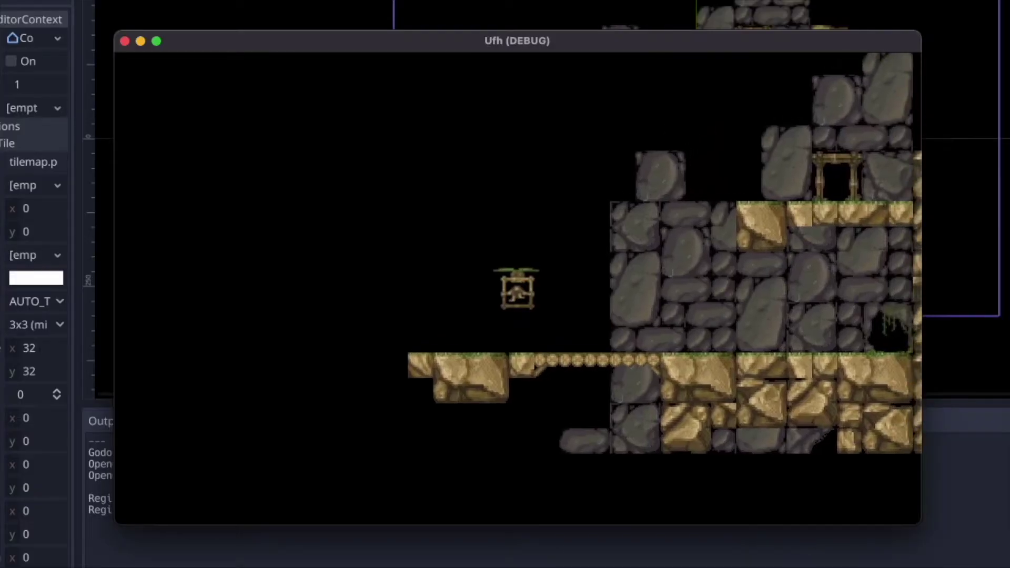
# Step: Return to the running game and fly the copter from the log bridge up to the rocks beside the wooden doorway
pyautogui.press('Left')
pyautogui.press('Up')
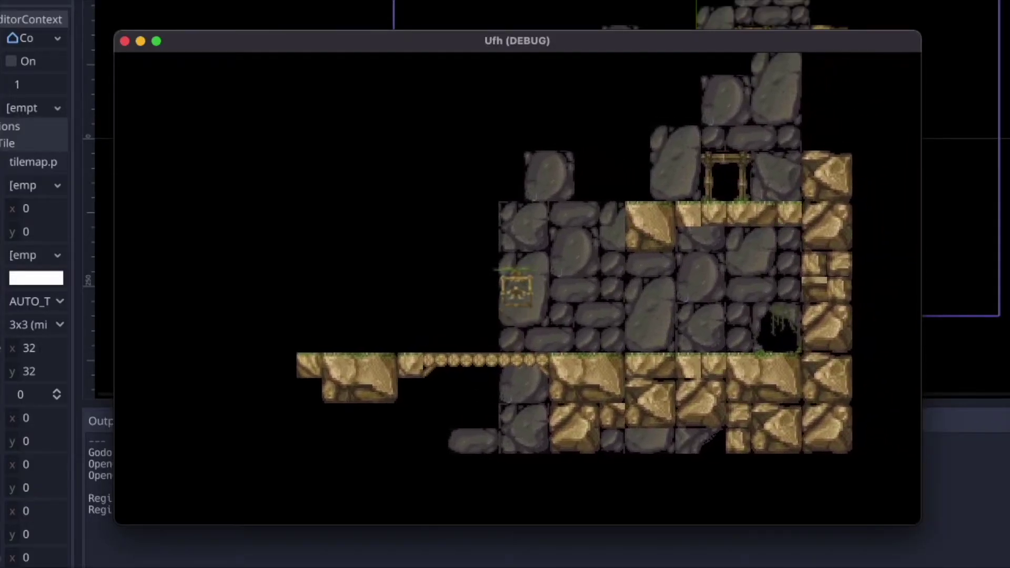
pyautogui.press('Up')
pyautogui.press('Up')
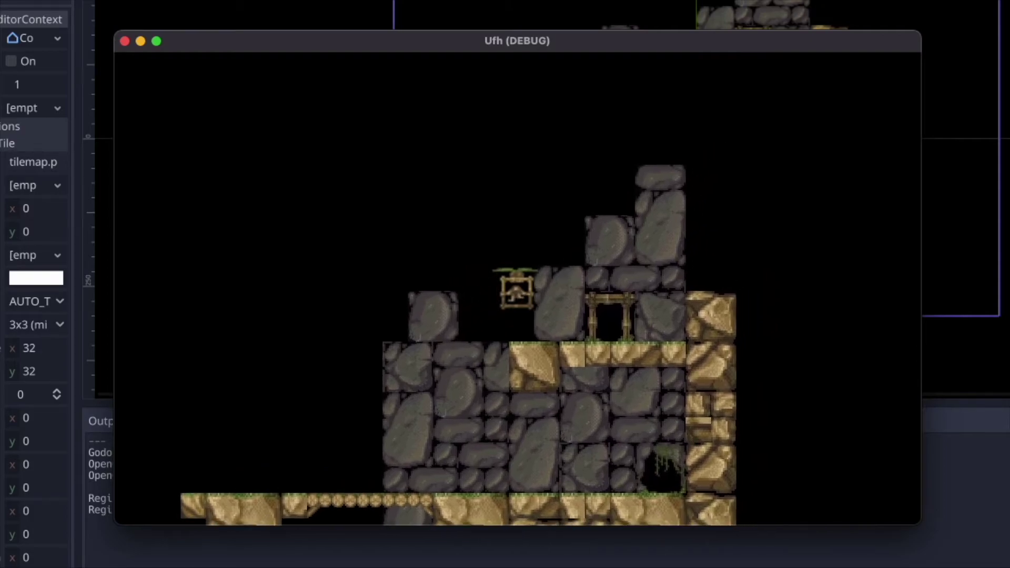
# Step: Fly the copter over the wooden doorway and back out past the outer edge of the rock wall
pyautogui.press('Up')
pyautogui.press('Left')
pyautogui.press('Up')
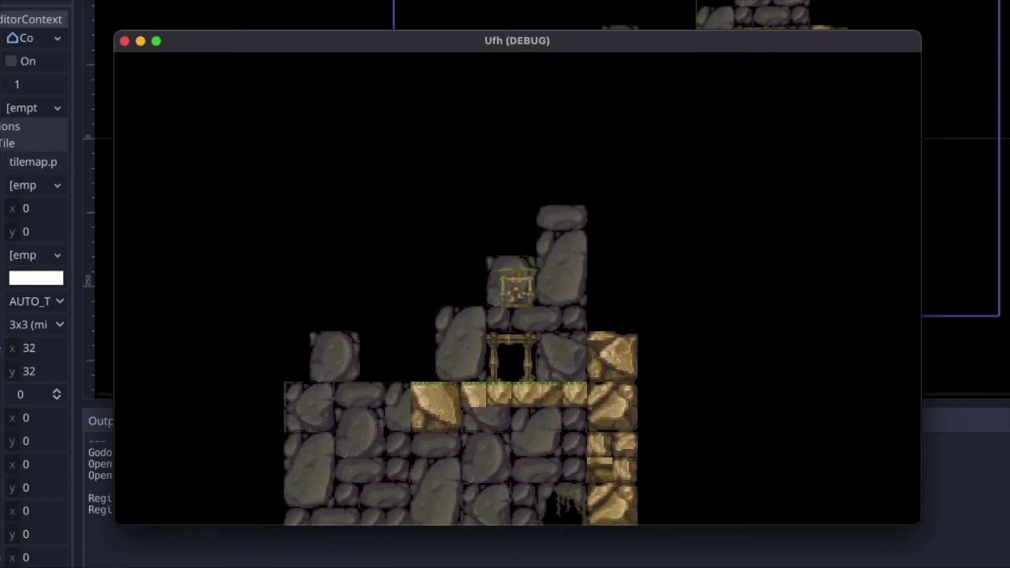
pyautogui.press('Up')
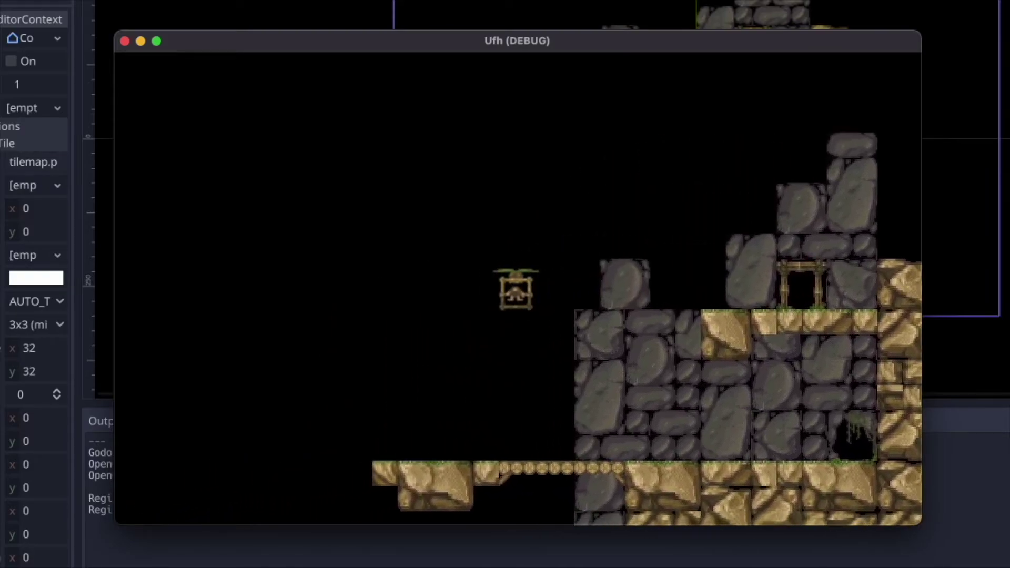
# Step: Descend over the log bridge and fly the copter along the lower ledge to the vine-covered cave opening
pyautogui.press('Right')
pyautogui.press('Up')
pyautogui.press('Up')
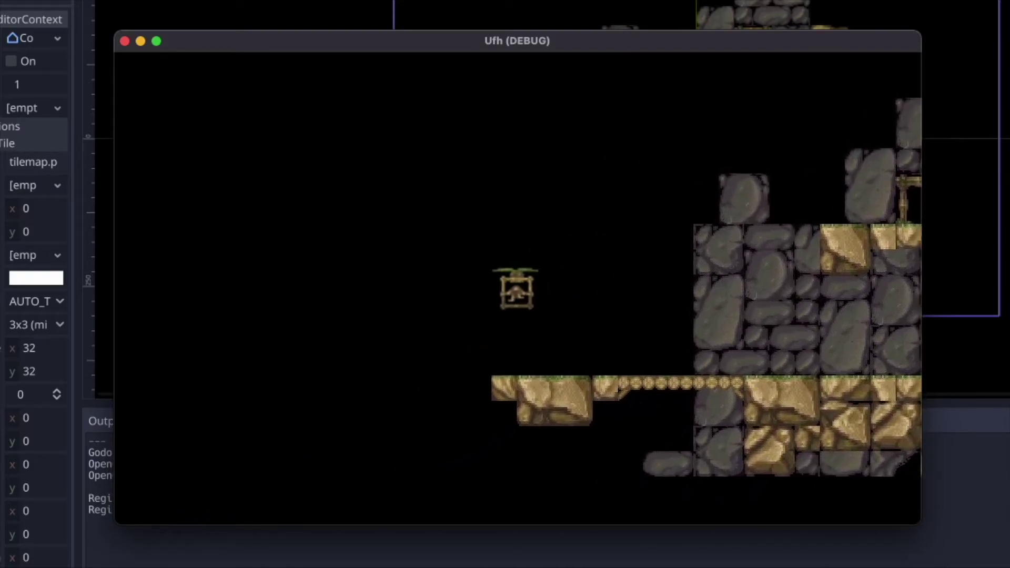
pyautogui.press('Right')
pyautogui.press('Up')
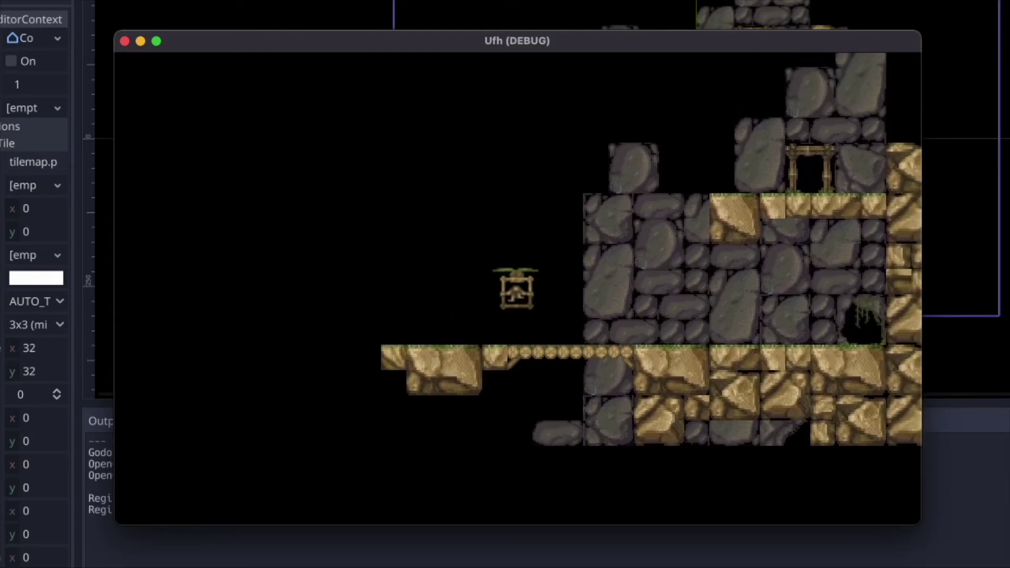
pyautogui.press('Right')
pyautogui.press('Up')
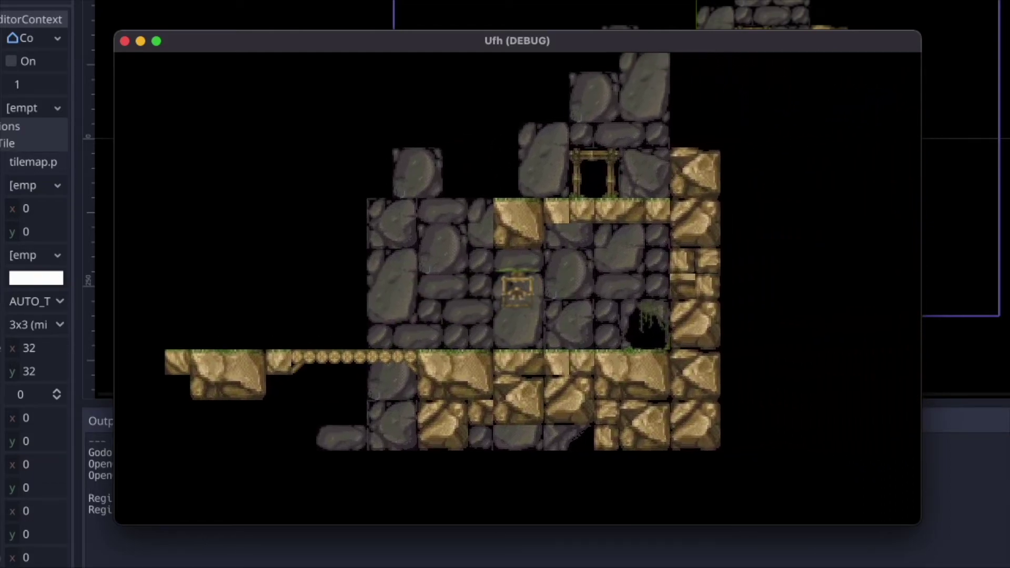
pyautogui.press('Left')
pyautogui.press('Up')
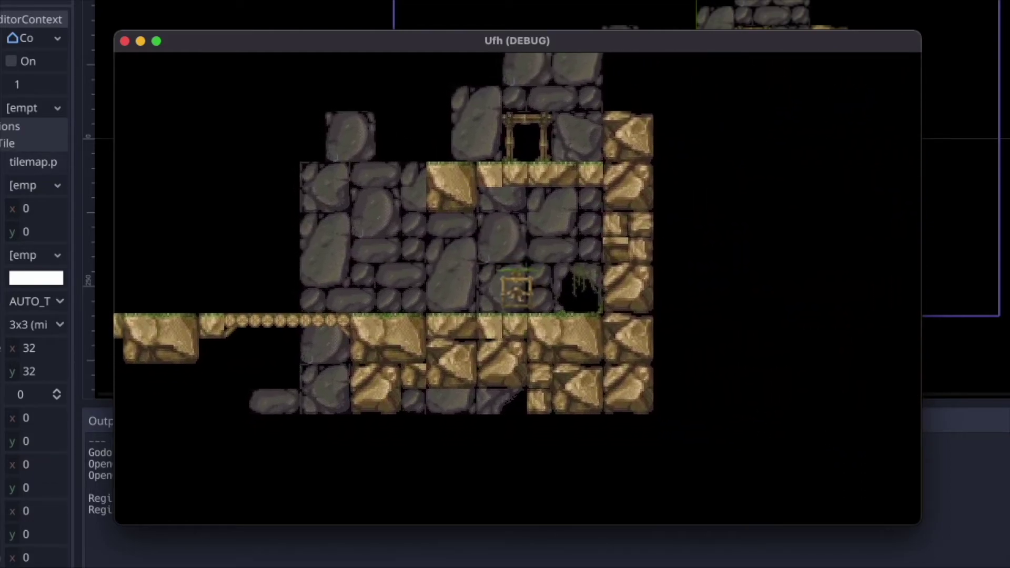
# Step: Fly the copter from the vine-covered cave opening up the rock face and into the open air above the lone boulder
pyautogui.press('Up')
pyautogui.press('Up')
pyautogui.press('Left')
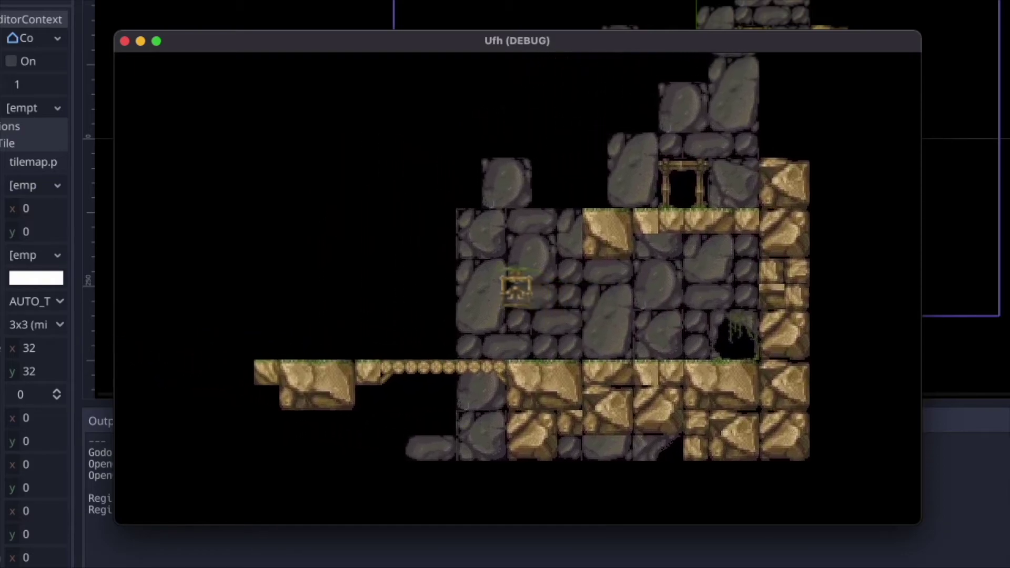
pyautogui.press('Up')
pyautogui.press('Right')
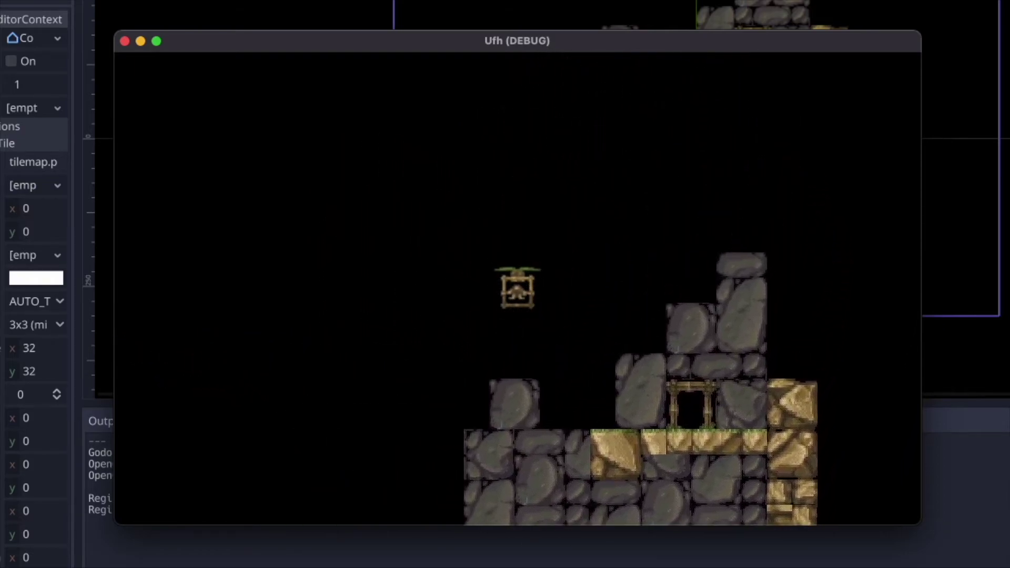
# Step: Bring the copter down past the stepped rocks to the upper ledge and hover just outside the wooden doorway
pyautogui.press('Left')
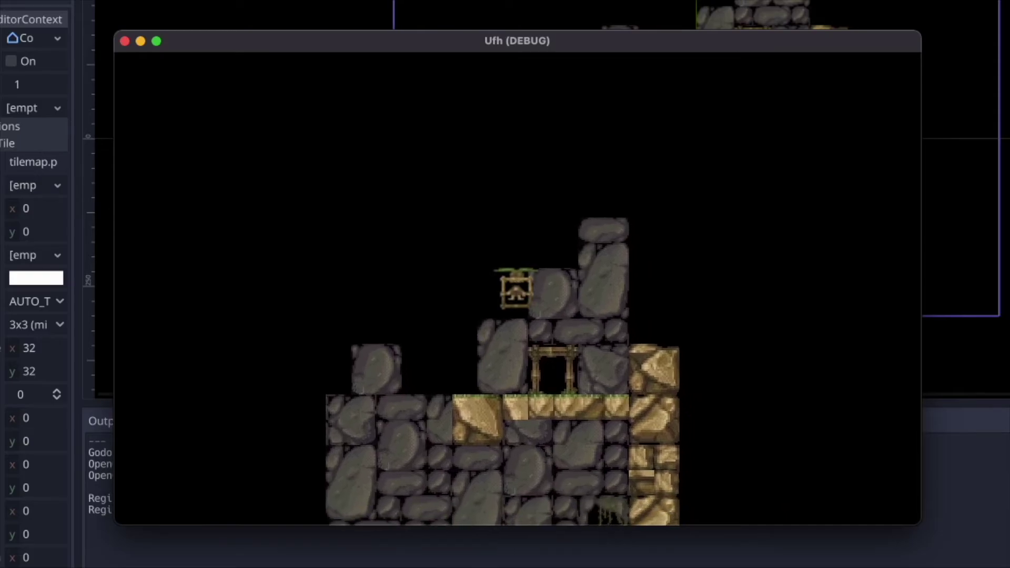
pyautogui.press('Up')
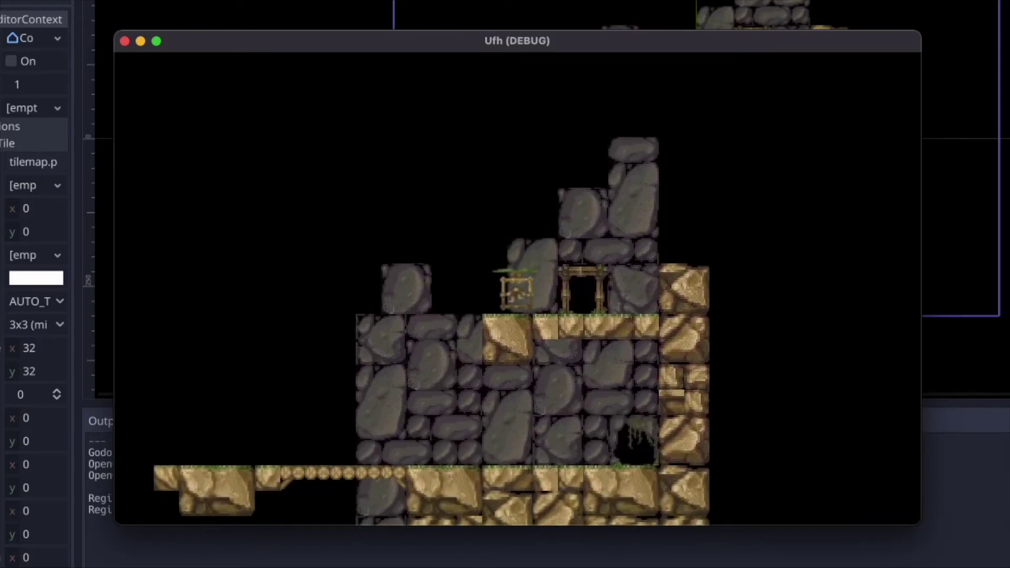
pyautogui.press('Up')
pyautogui.press('Left')
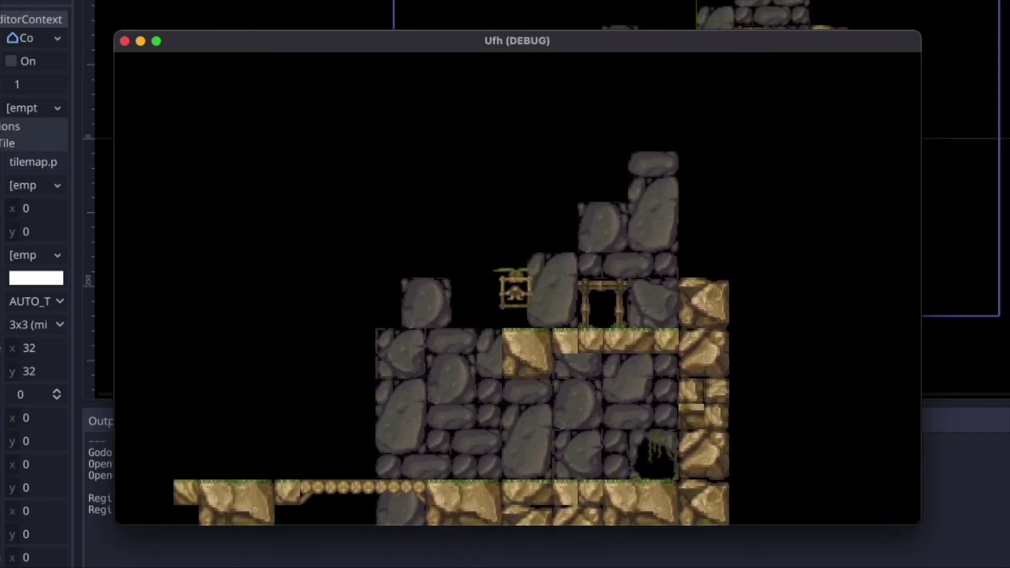
# Step: Descend in front of the rock wall and land the copter on the lower ledge next to the vine-covered cave opening
pyautogui.press('Right')
pyautogui.press('Up')
pyautogui.press('Up')
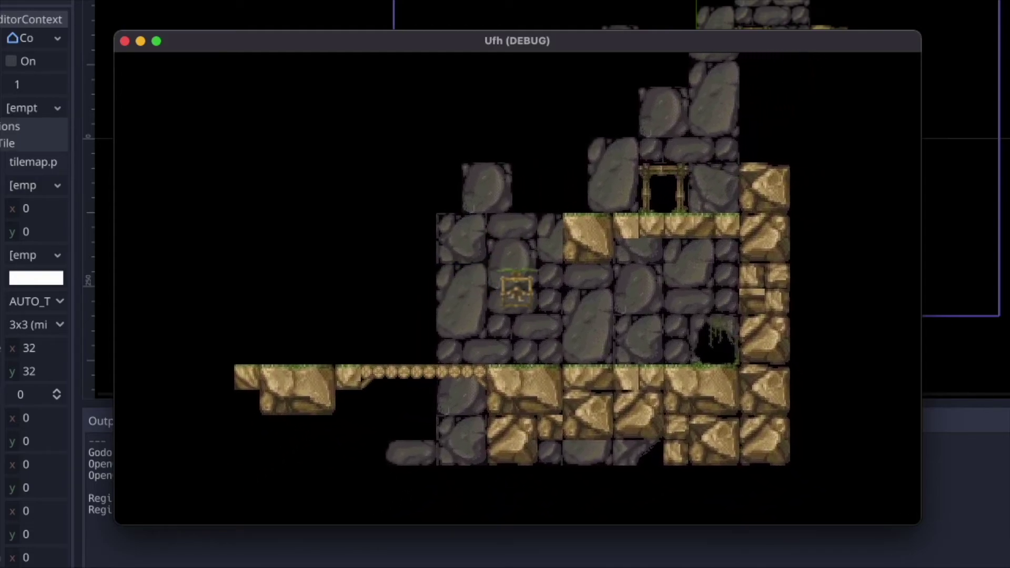
pyautogui.press('Up')
pyautogui.press('Up')
pyautogui.press('Up')
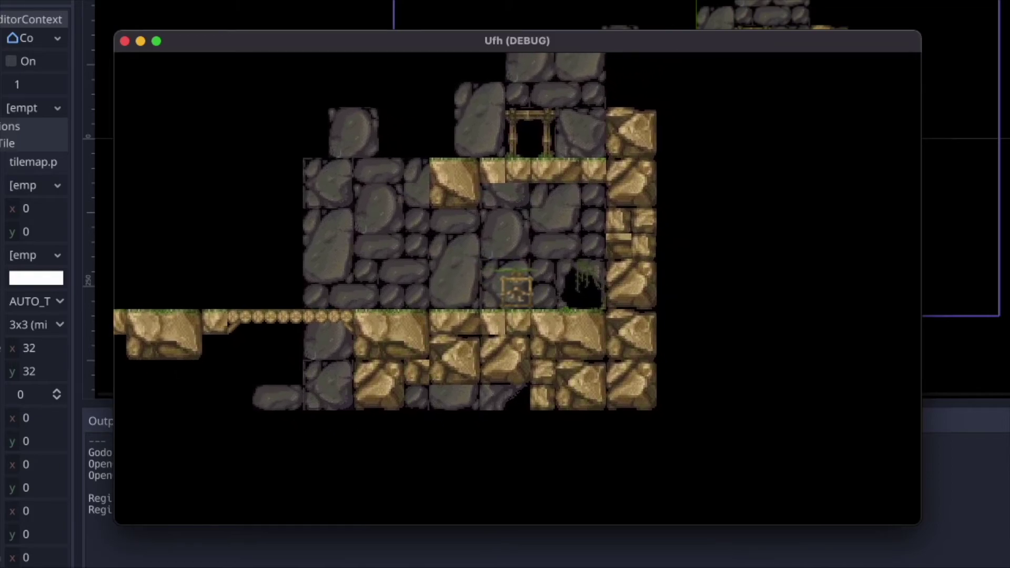
# Step: Lift off from the lower ledge and fly the copter outward until it is high above the platform beyond the log bridge
pyautogui.press('Up')
pyautogui.press('Left')
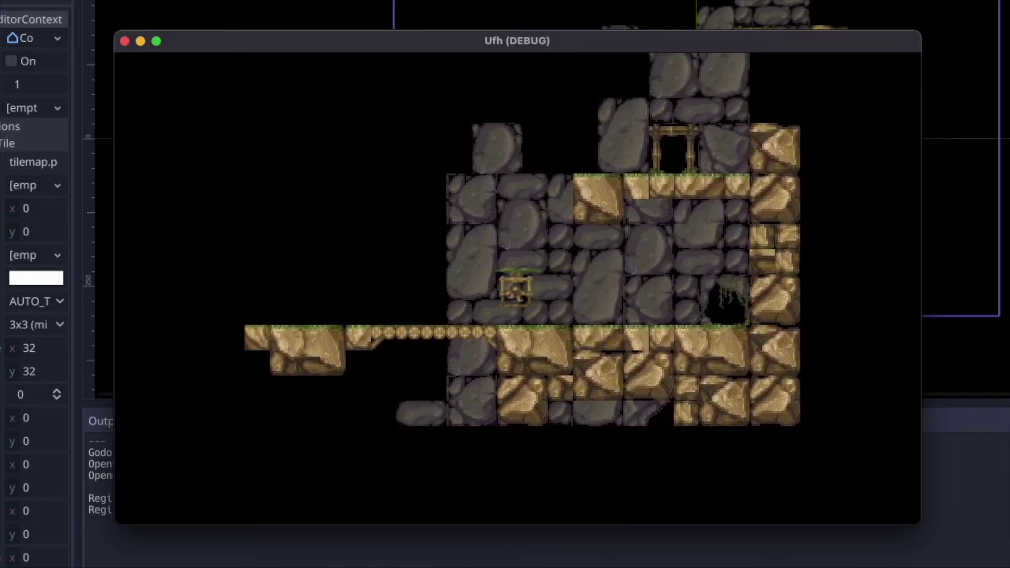
pyautogui.press('Up')
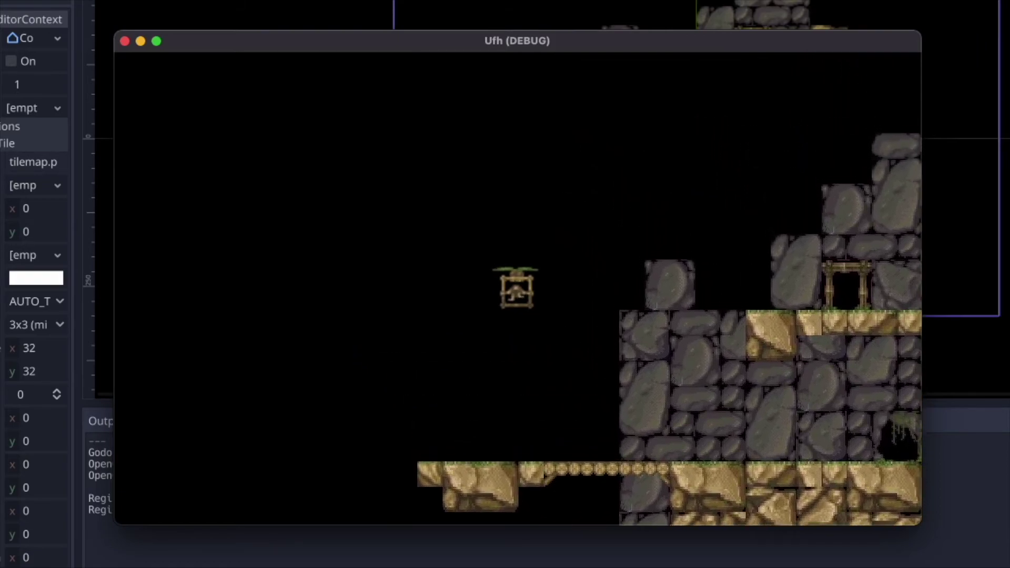
# Step: Fly the copter back over the lone boulder and settle it on the upper ledge beside the wooden doorway
pyautogui.press('Right')
pyautogui.press('Up')
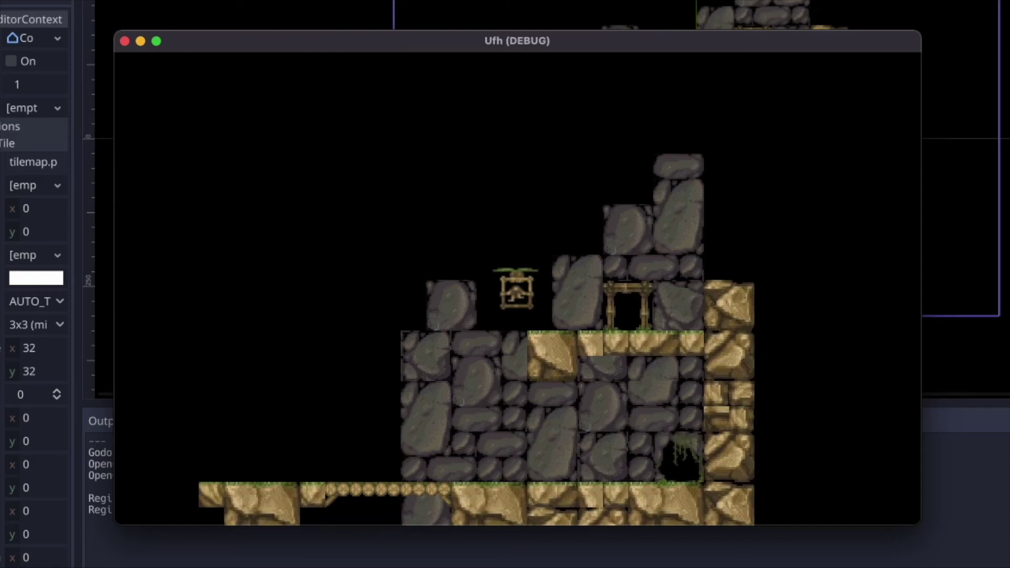
pyautogui.press('Right')
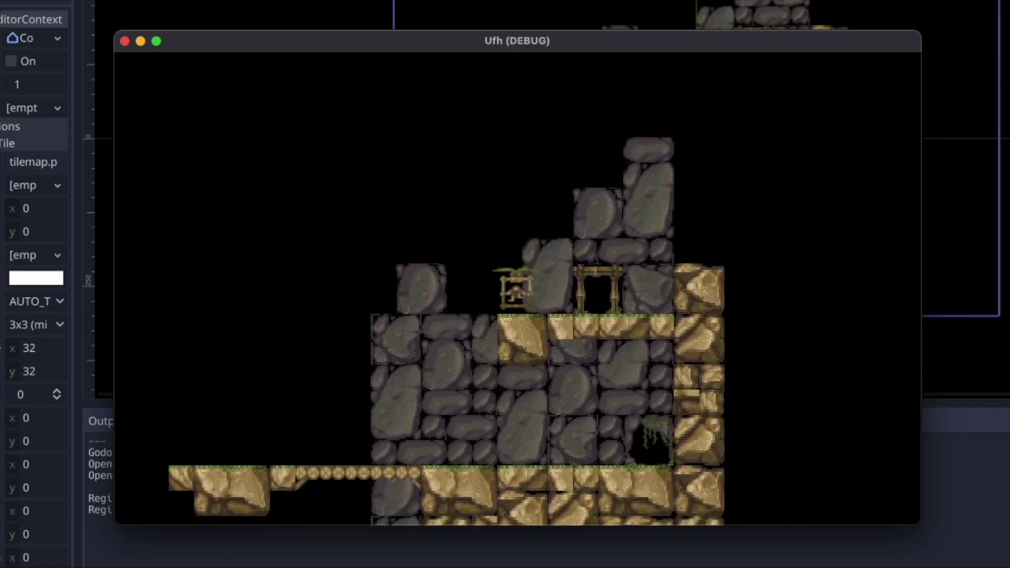
pyautogui.press('Up')
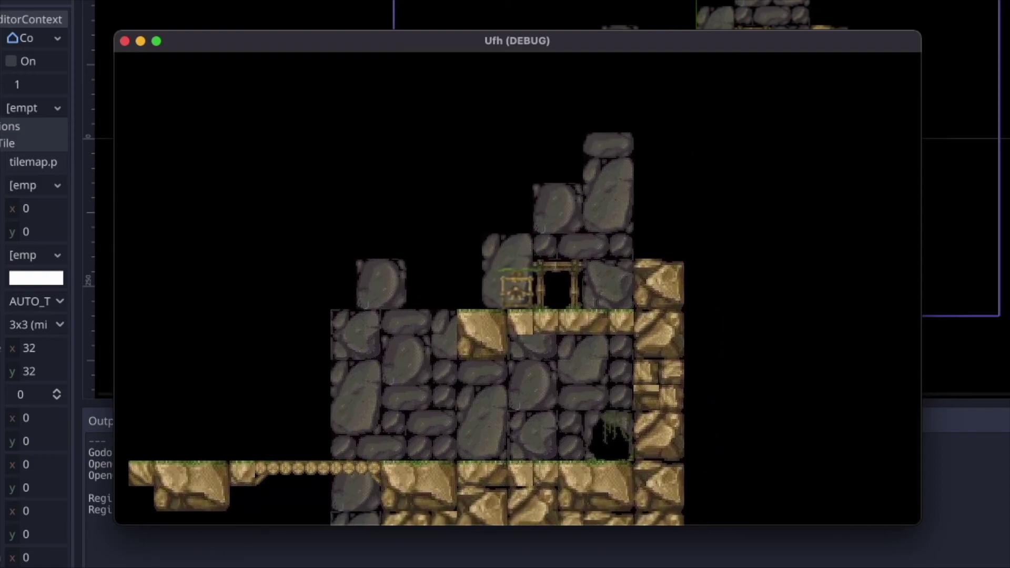
# Step: Take off from the doorway ledge, pass over the lone boulder and fly out to the far end of the log bridge platform
pyautogui.press('Up')
pyautogui.press('Left')
pyautogui.press('Left')
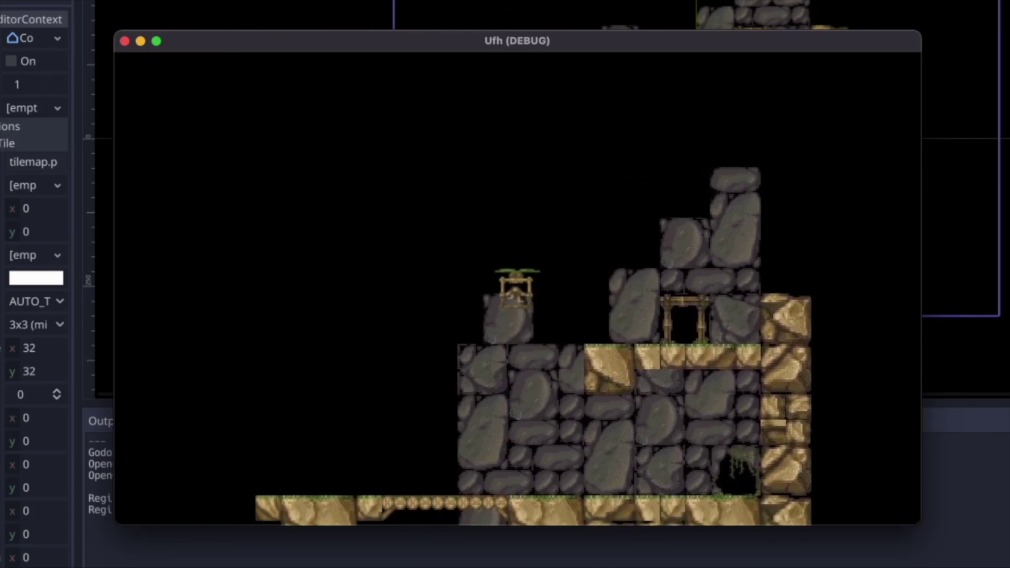
pyautogui.press('Left')
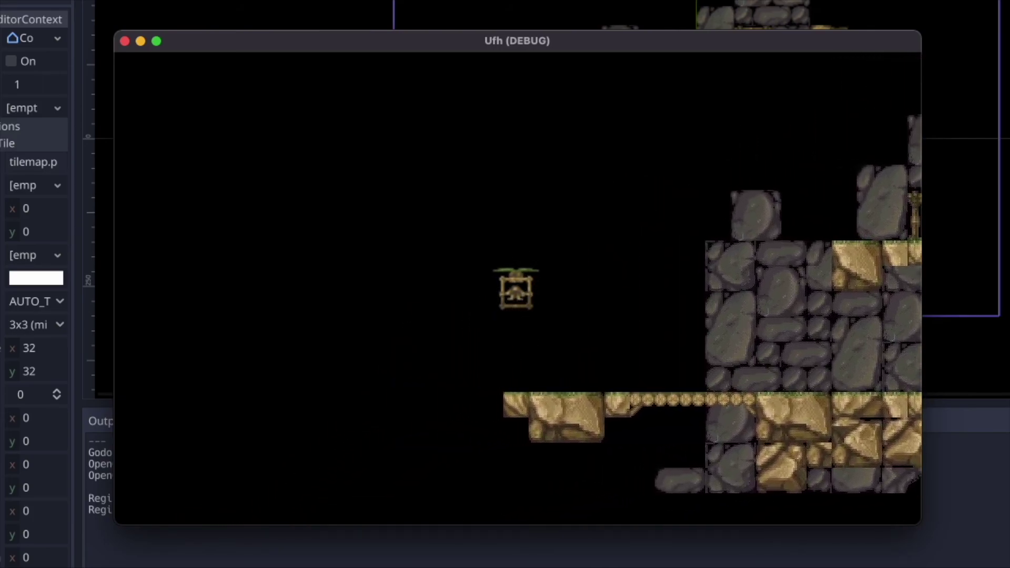
pyautogui.press('Right')
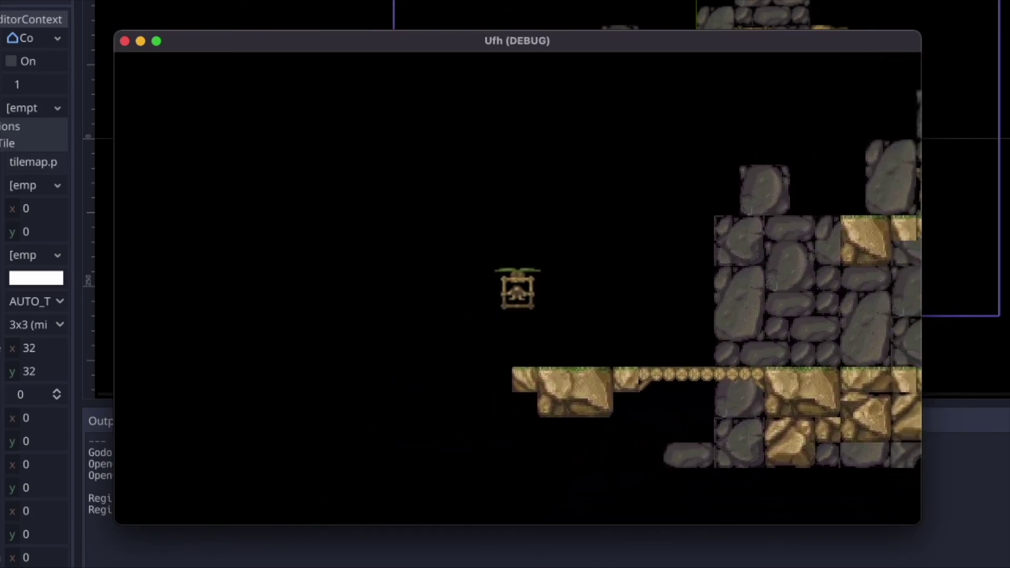